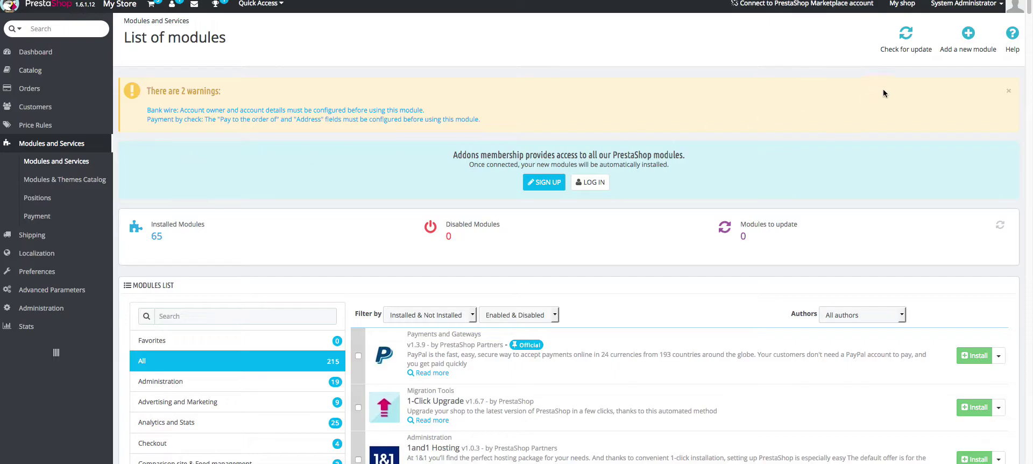
- Upload the module file oneclickssl-1.zip as a new module
click(969, 39)
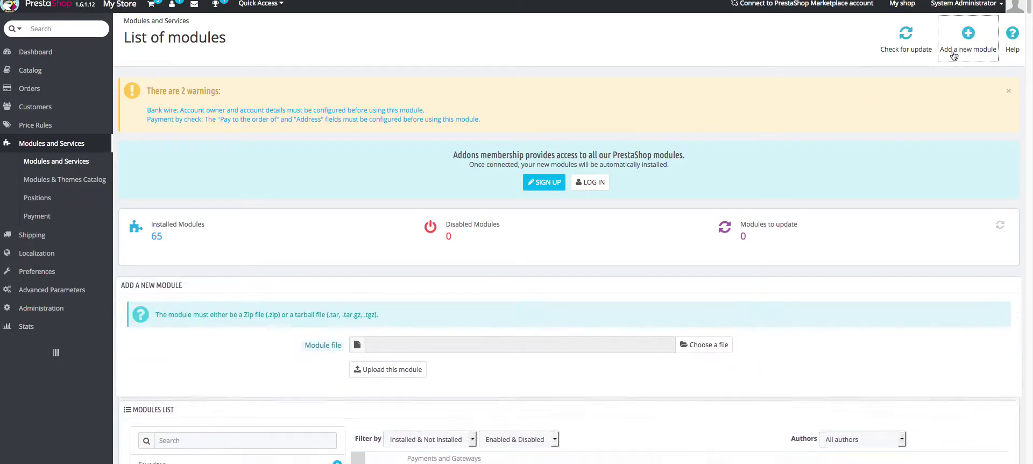
click(705, 345)
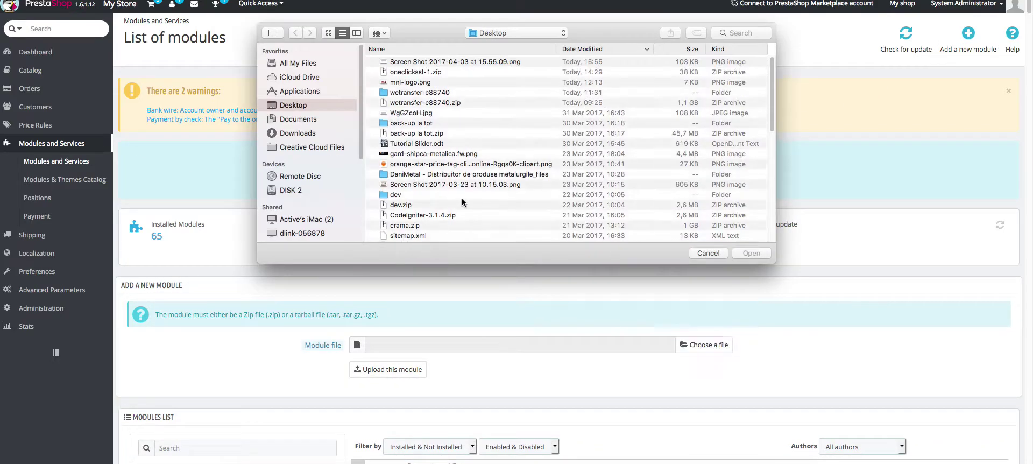
double_click(419, 75)
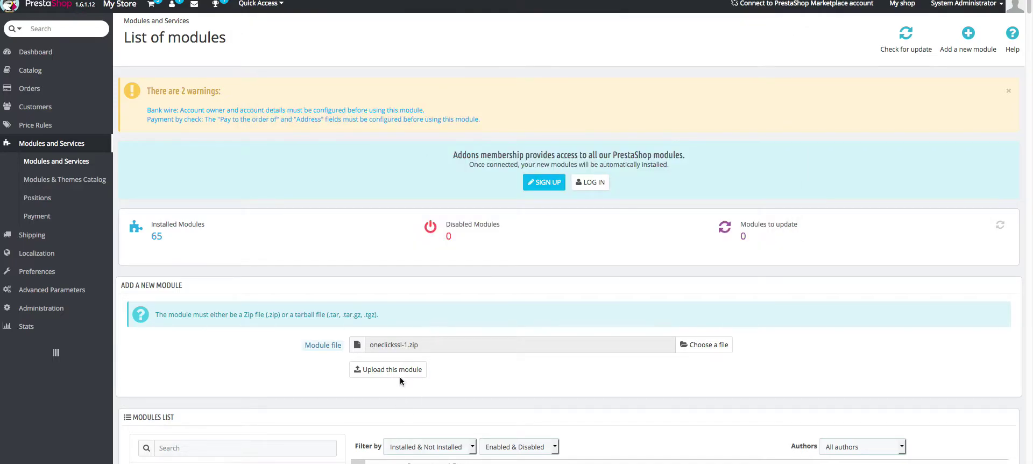
click(397, 375)
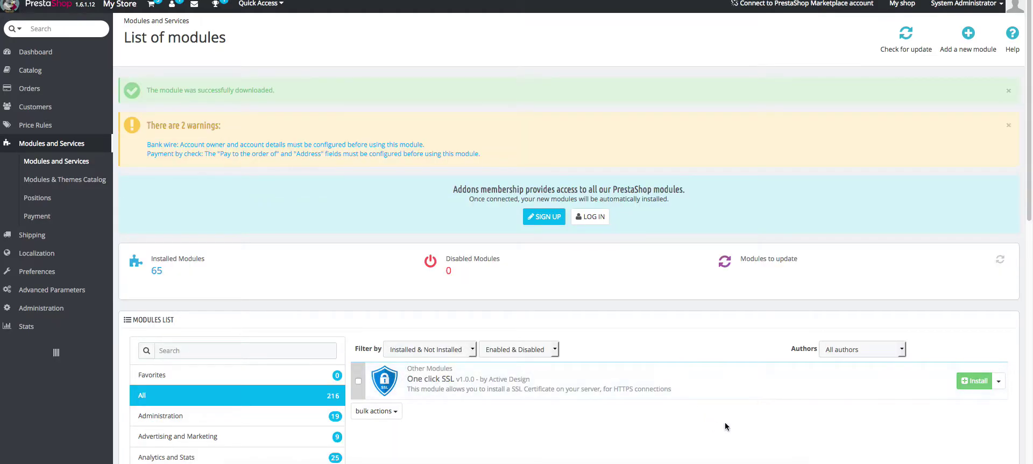
- Install the One click SSL module and proceed past the untrusted-module prompt
scroll(915, 371, down, 1)
click(973, 363)
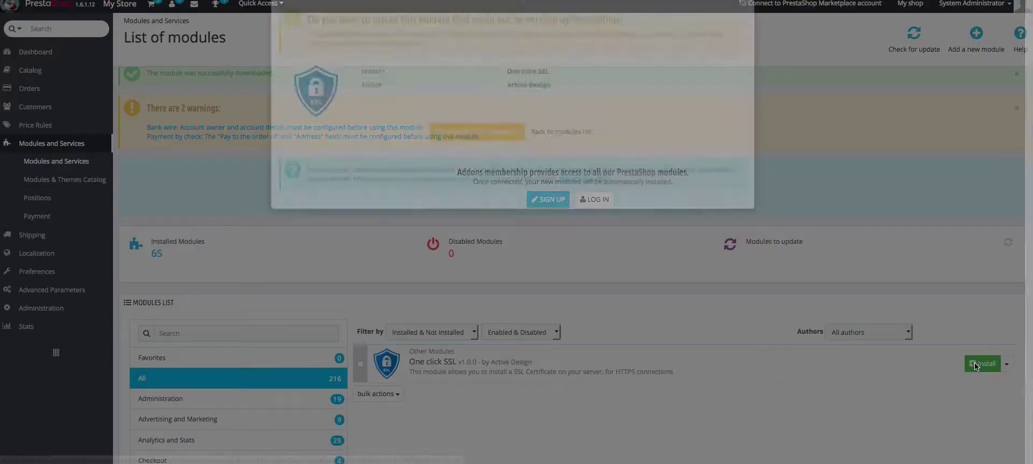
click(503, 186)
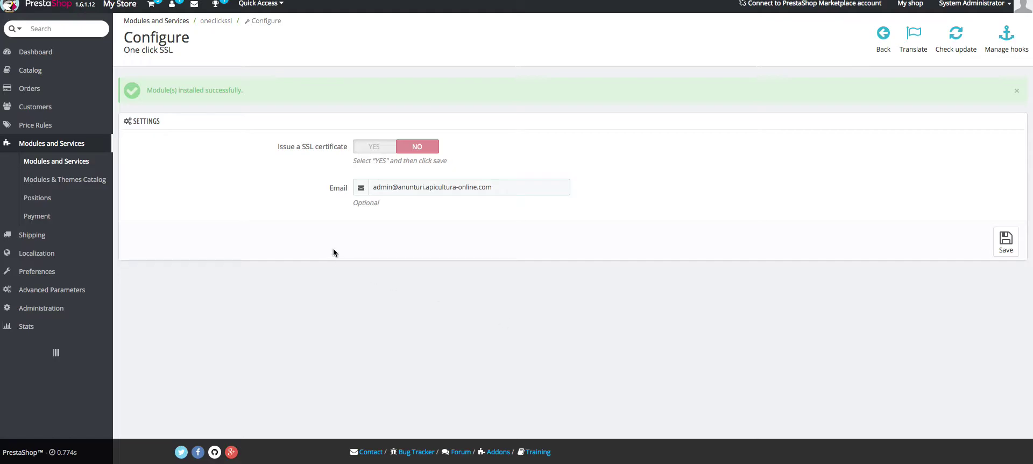
- Issue an SSL certificate with the module, saving the setting, and review the log, the cPanel and Plesk certificates and the private key
click(371, 151)
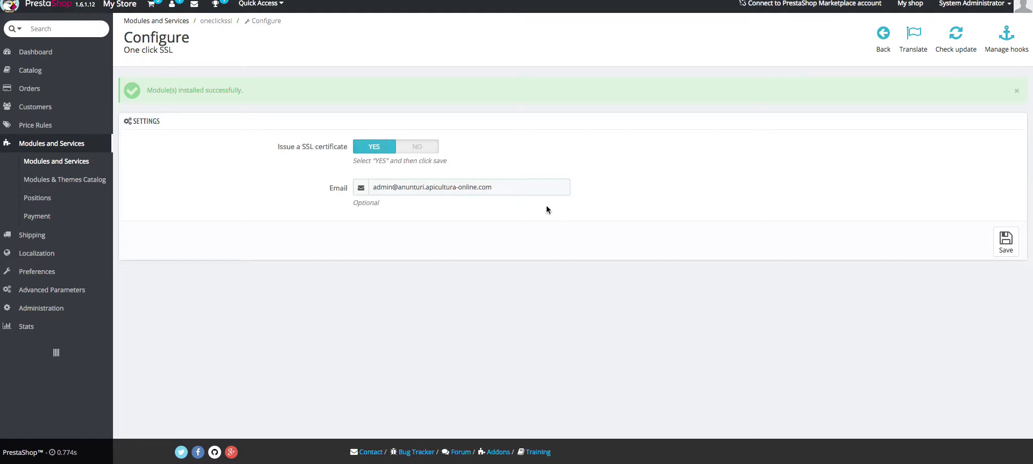
click(1006, 245)
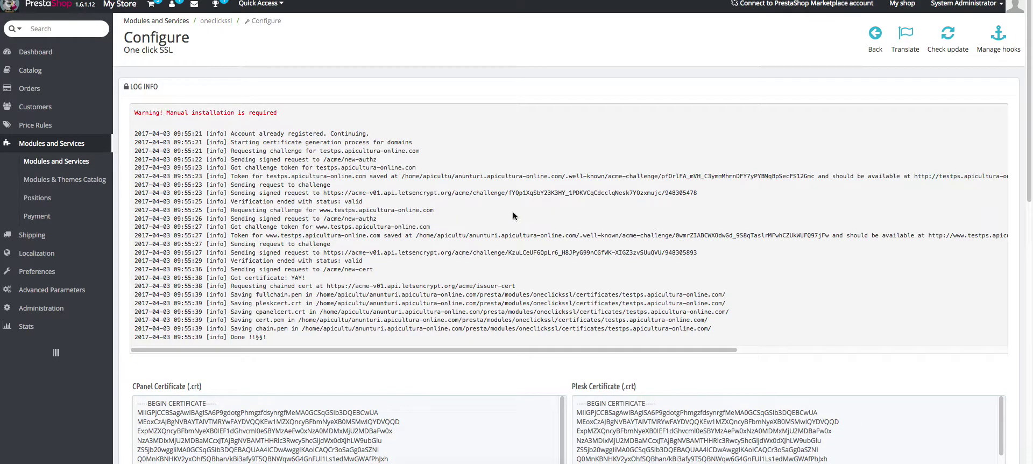
scroll(539, 126, down, 5)
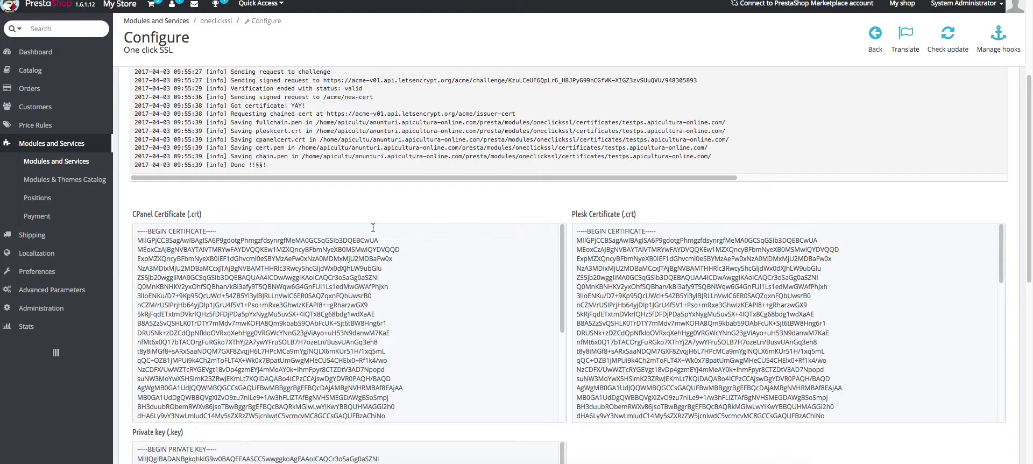
drag(572, 215, 605, 214)
scroll(643, 212, down, 3)
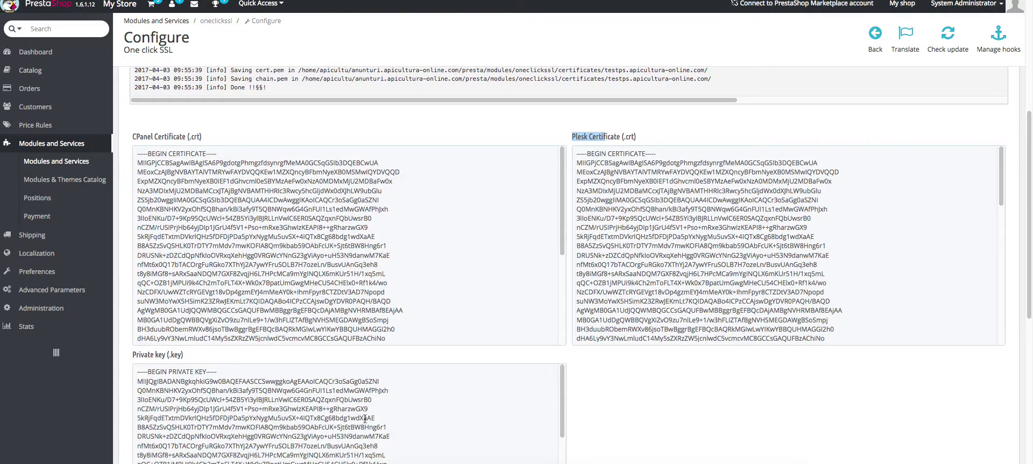
scroll(279, 432, down, 2)
scroll(721, 393, down, 2)
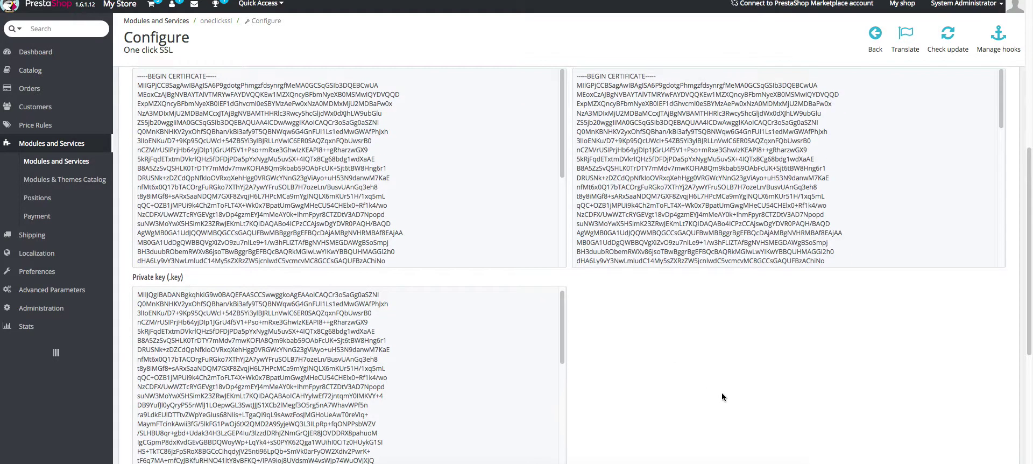
scroll(705, 396, up, 4)
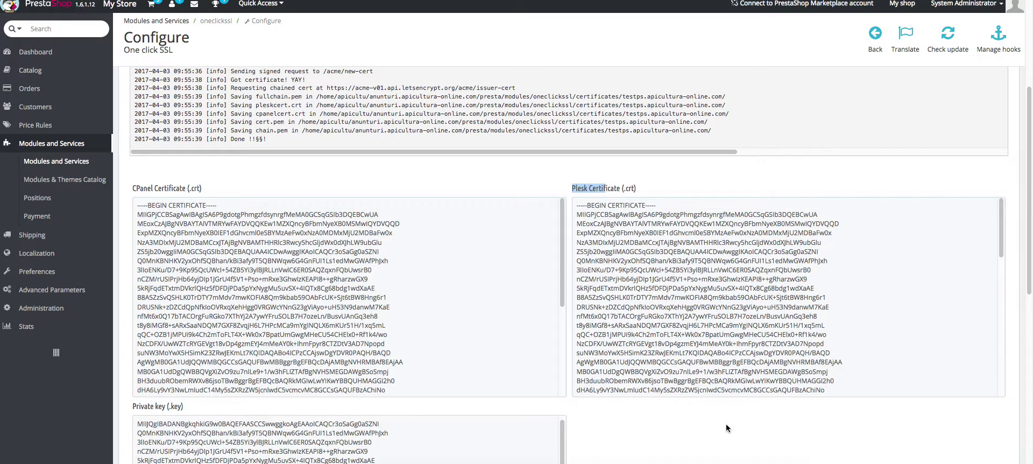
scroll(425, 208, up, 3)
- Switch to cPanel, open the SSL sites management page under SSL/TLS and choose testps.apicultura-online.com as the domain for installation
key(ctrl+Tab)
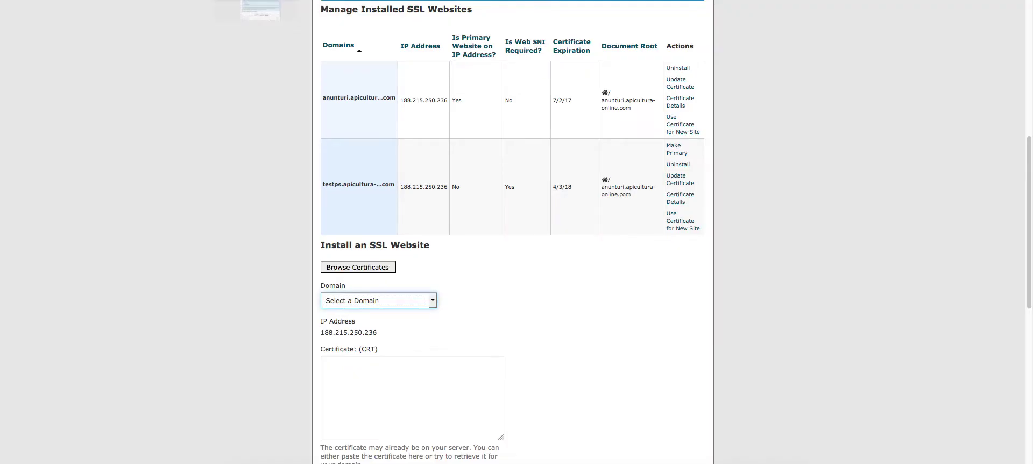
scroll(509, 208, up, 6)
scroll(491, 188, up, 2)
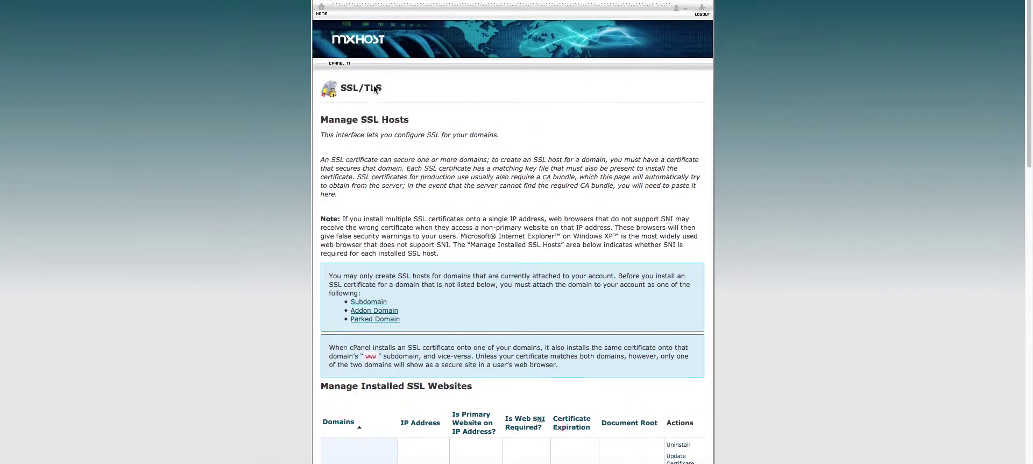
key(alt+Left)
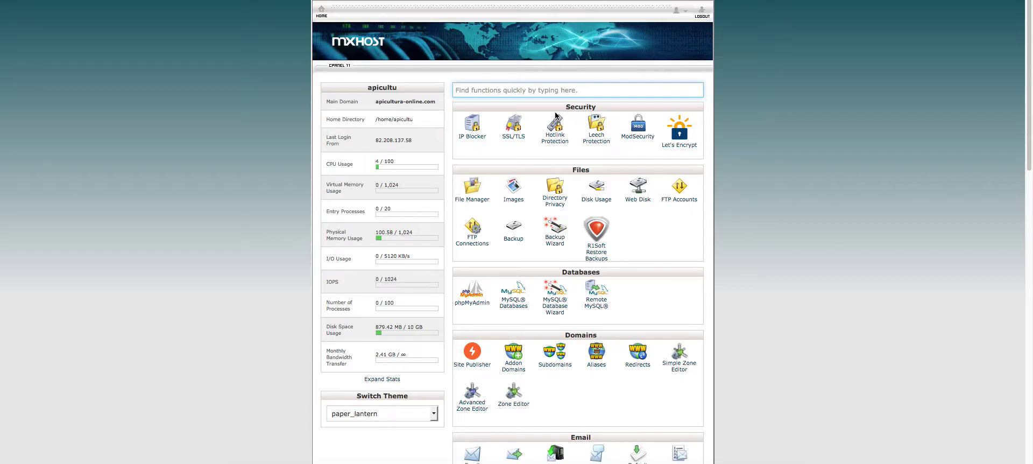
click(513, 138)
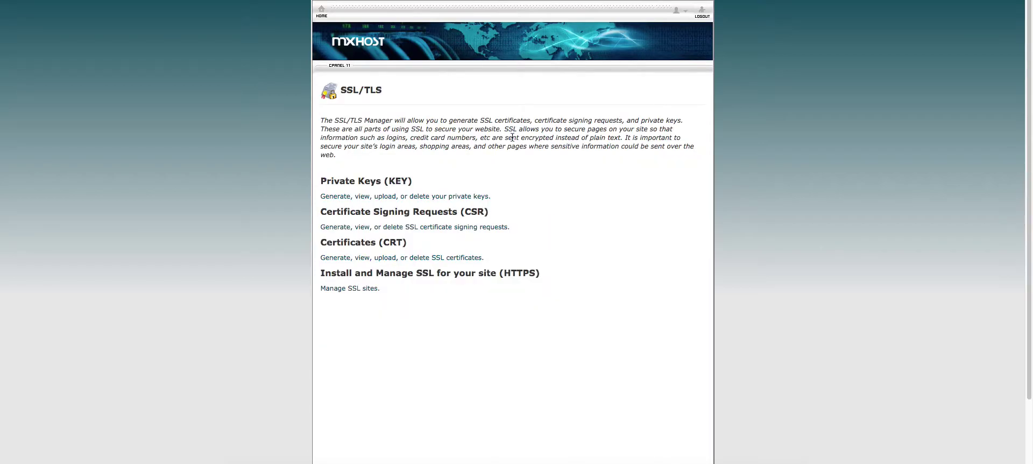
click(348, 293)
scroll(291, 288, down, 10)
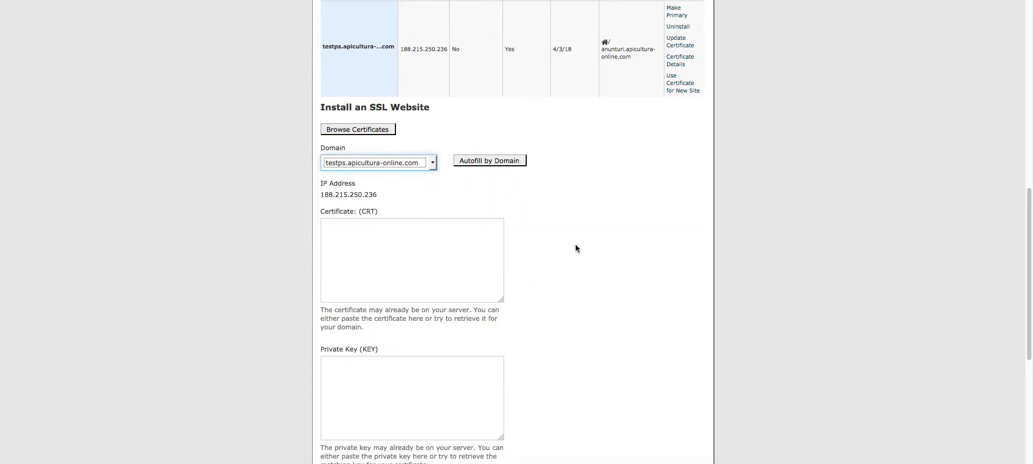
scroll(585, 246, down, 2)
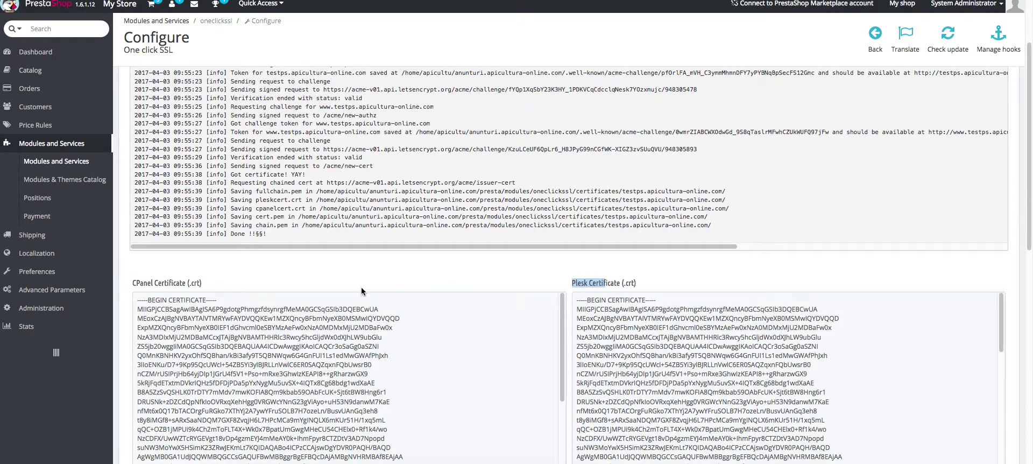
- Copy the full cPanel certificate text from the PrestaShop module into cPanel's Certificate (CRT) field
scroll(363, 290, down, 4)
drag(386, 287, 121, 98)
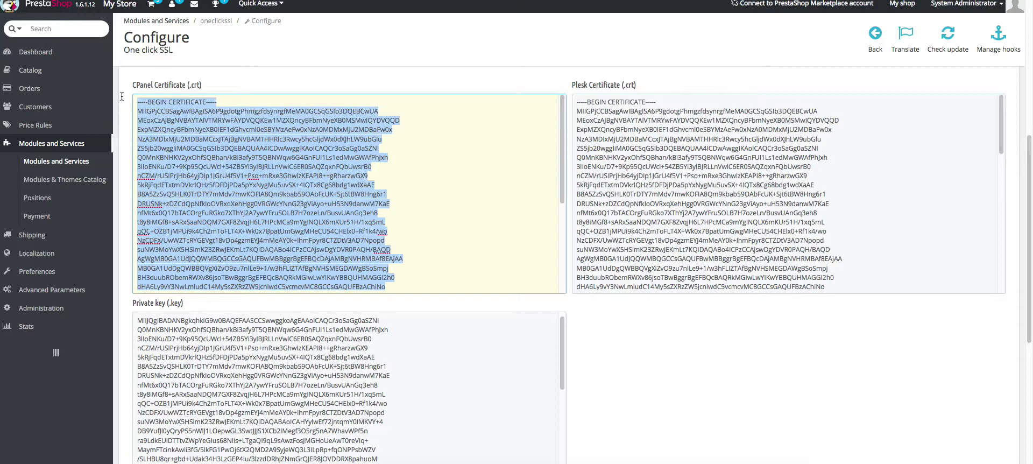
triple_click(304, 212)
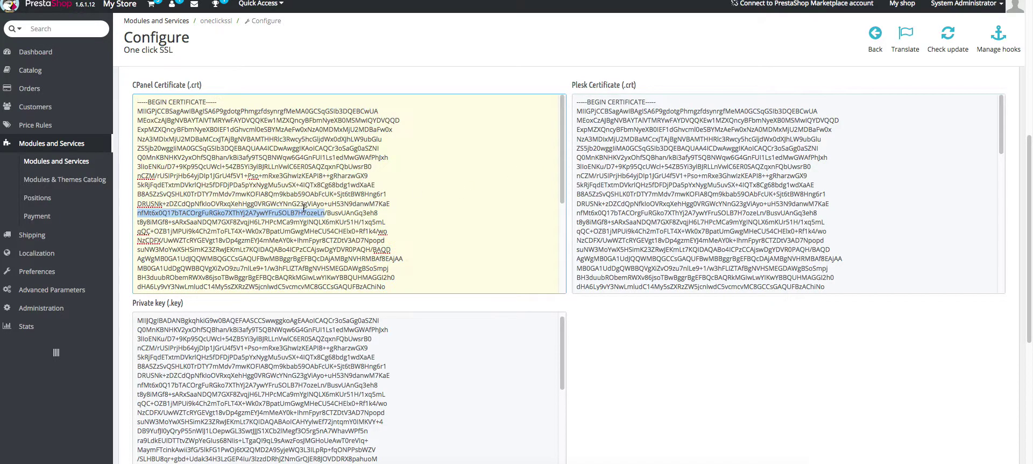
key(ctrl+a)
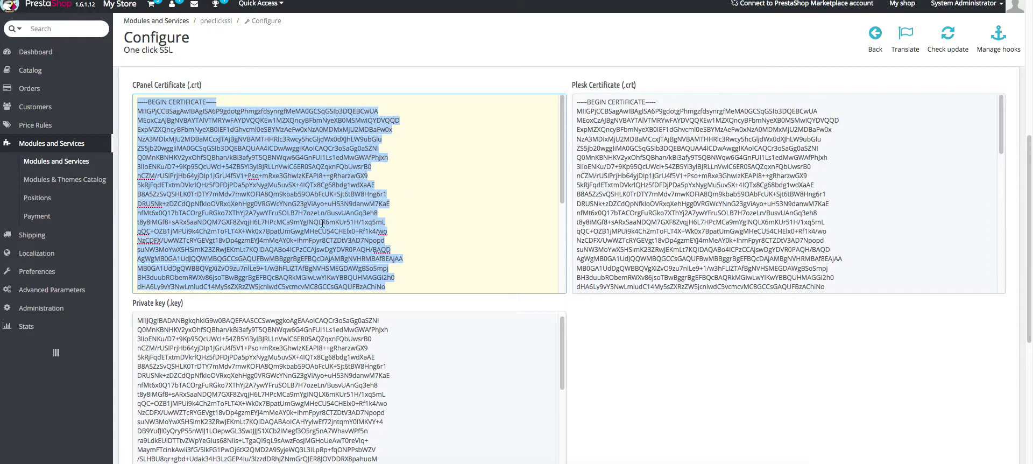
key(alt+Tab)
click(384, 174)
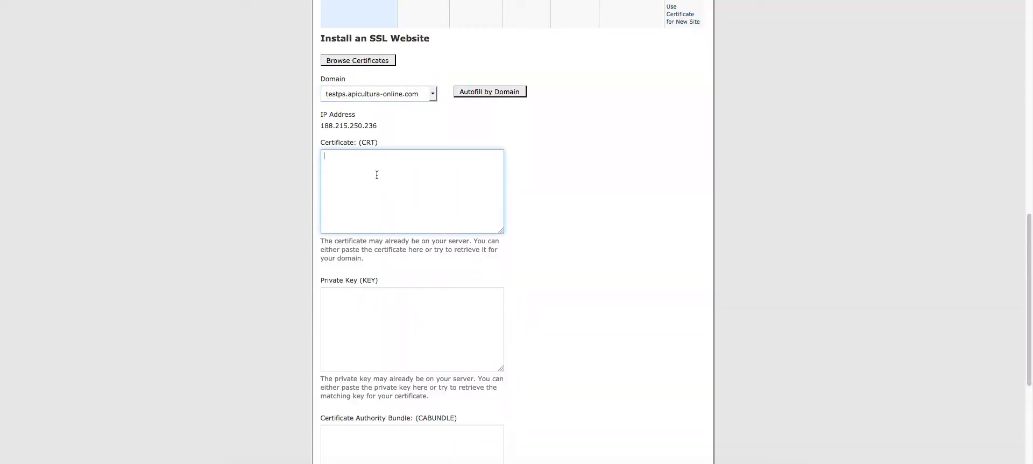
key(ctrl+v)
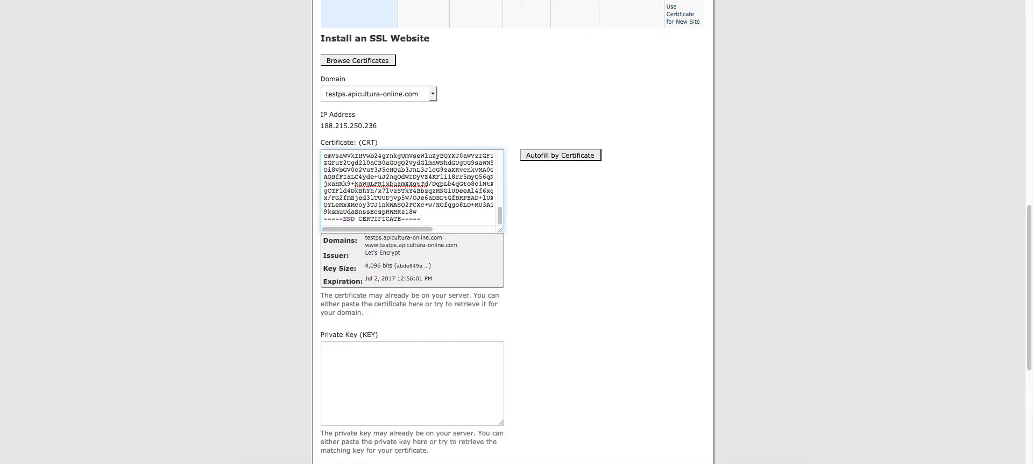
- Copy the full private key from the PrestaShop module into cPanel's Private Key (KEY) field
key(alt+Tab)
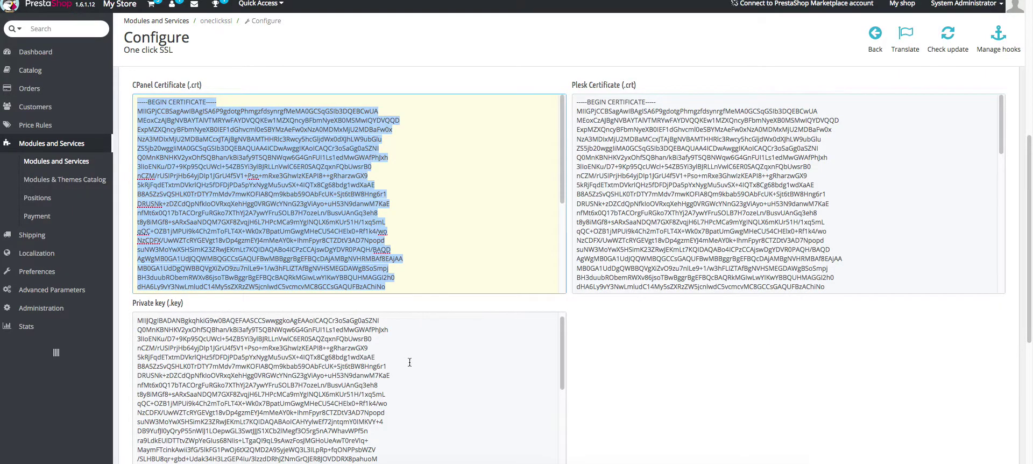
scroll(411, 360, down, 5)
scroll(680, 418, down, 4)
click(263, 243)
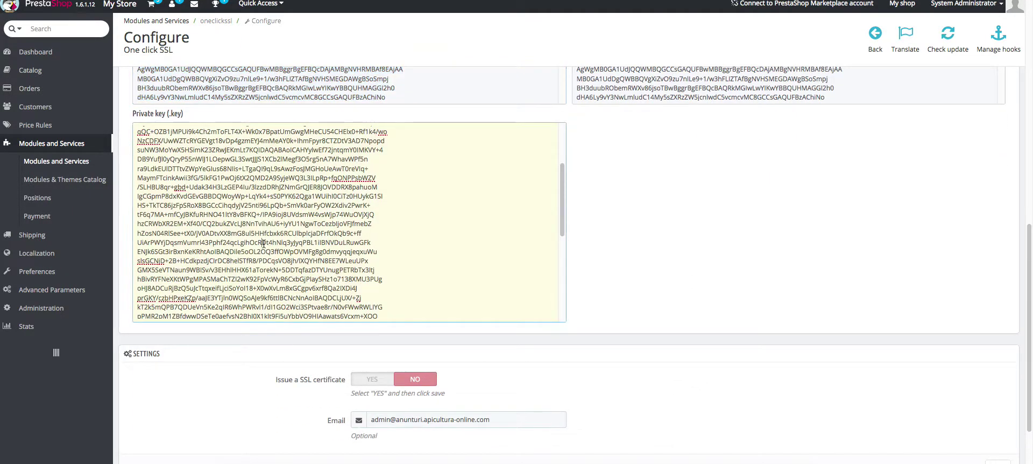
key(ctrl+a)
key(ctrl+c)
key(alt+Tab)
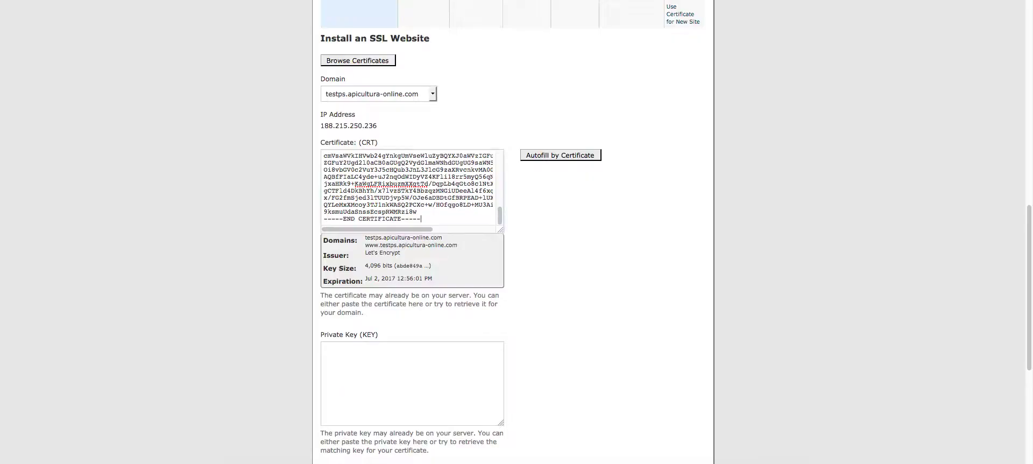
click(383, 381)
key(ctrl+v)
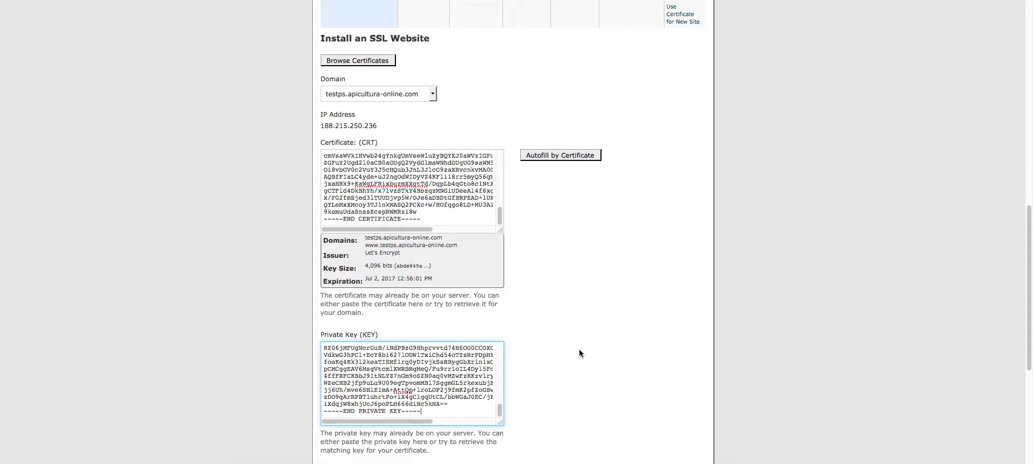
- Install the certificate for the selected domain, leaving the Certificate Authority Bundle empty
scroll(605, 338, down, 3)
scroll(631, 326, down, 5)
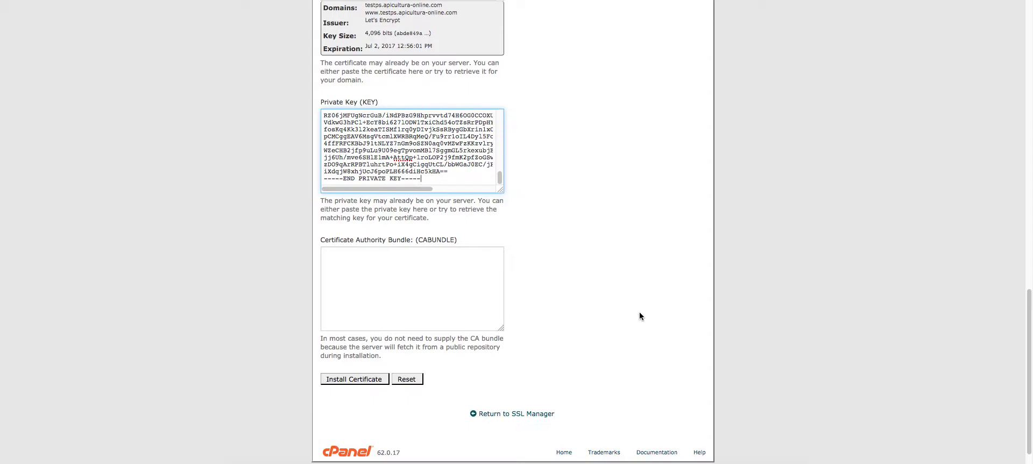
click(346, 379)
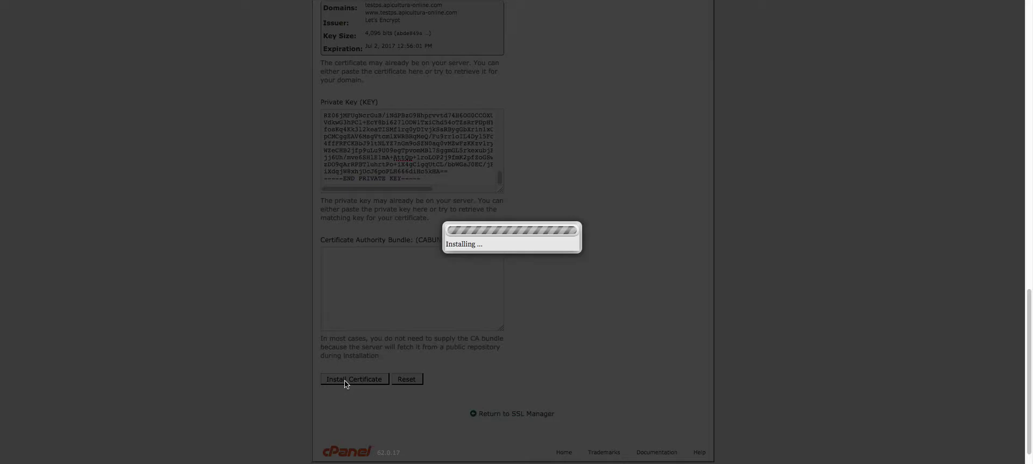
click(602, 312)
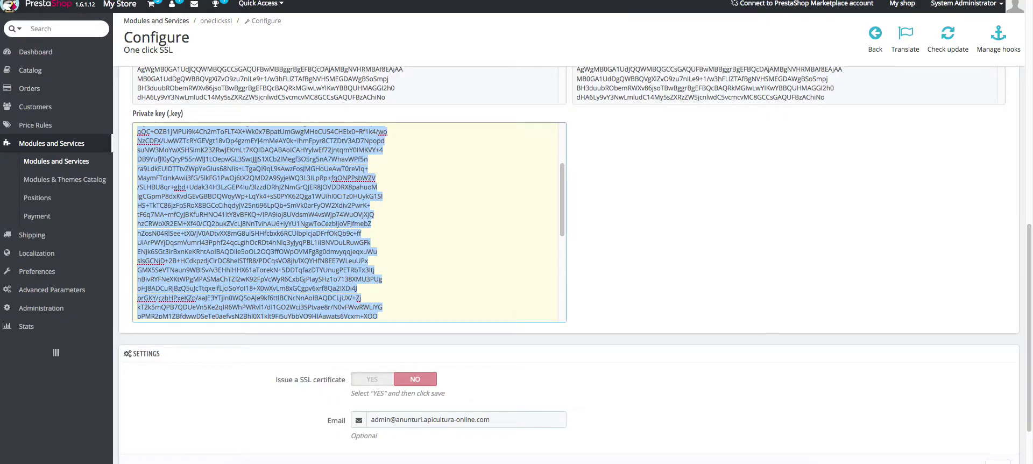
- Switch to Plesk, open the SSL certificates of anadev.tk and start adding a new SSL certificate
click(577, 162)
scroll(714, 311, up, 5)
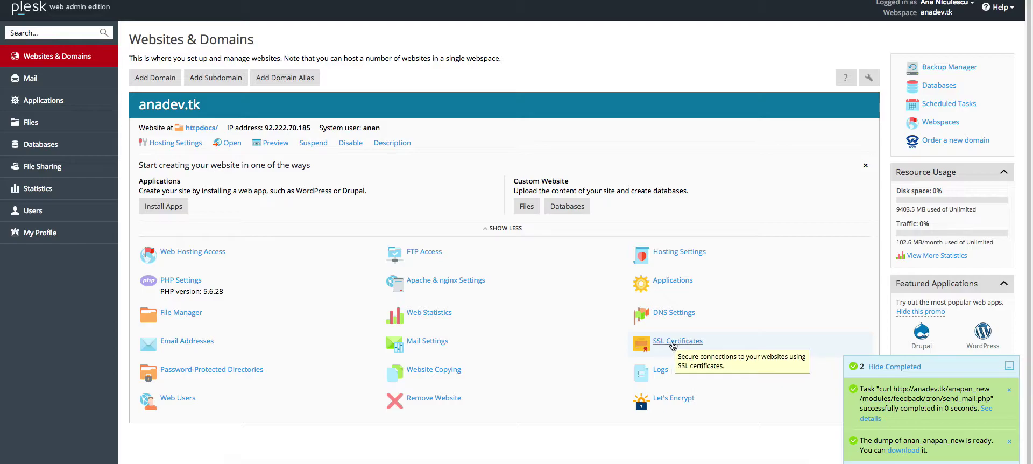
click(672, 341)
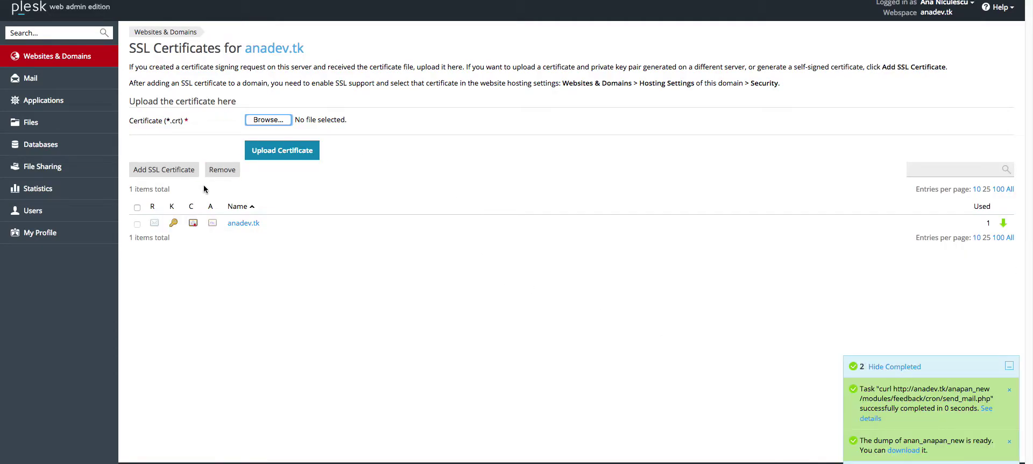
click(161, 171)
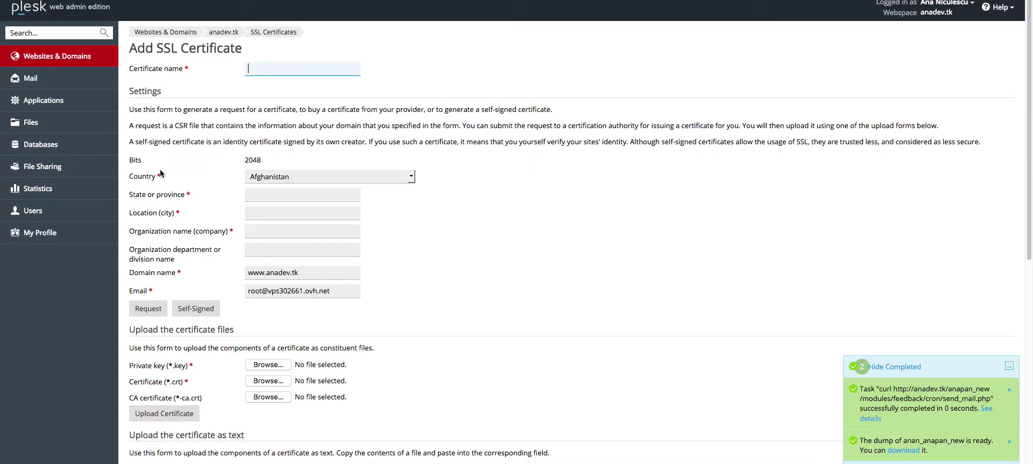
- Name the new SSL certificate Test
click(282, 70)
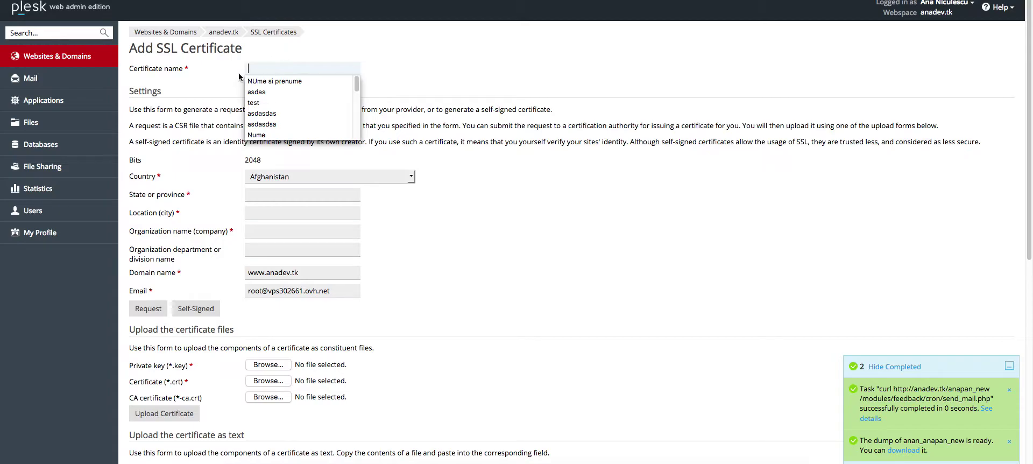
click(271, 68)
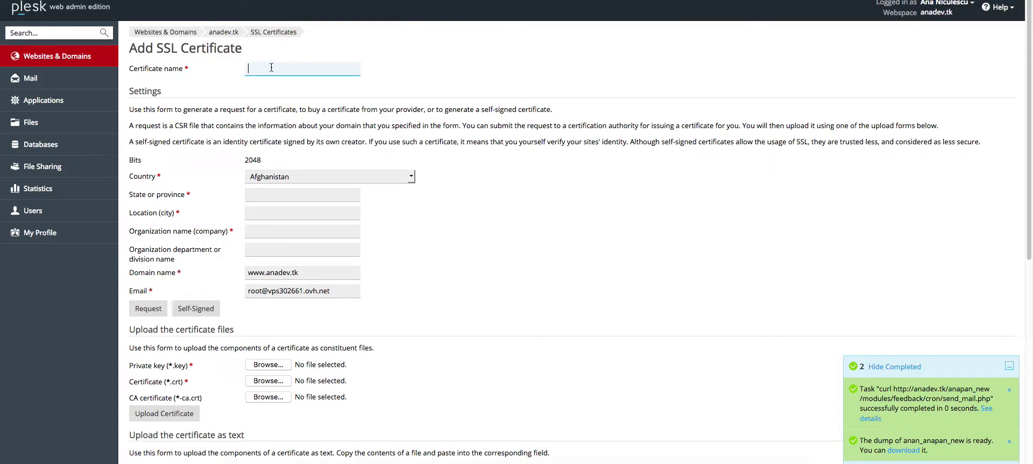
text(Test)
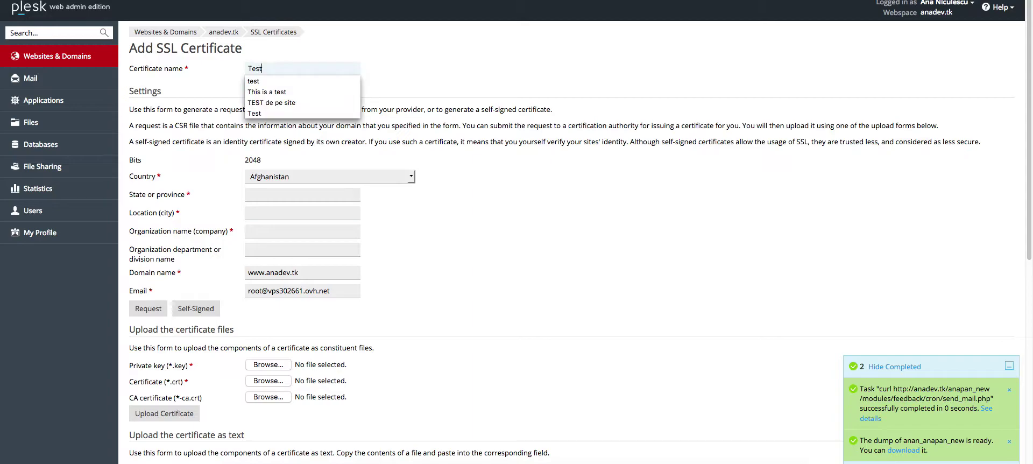
click(449, 220)
- Copy the full private key from the PrestaShop module into Plesk's Private key (*.key) text field
scroll(448, 220, down, 5)
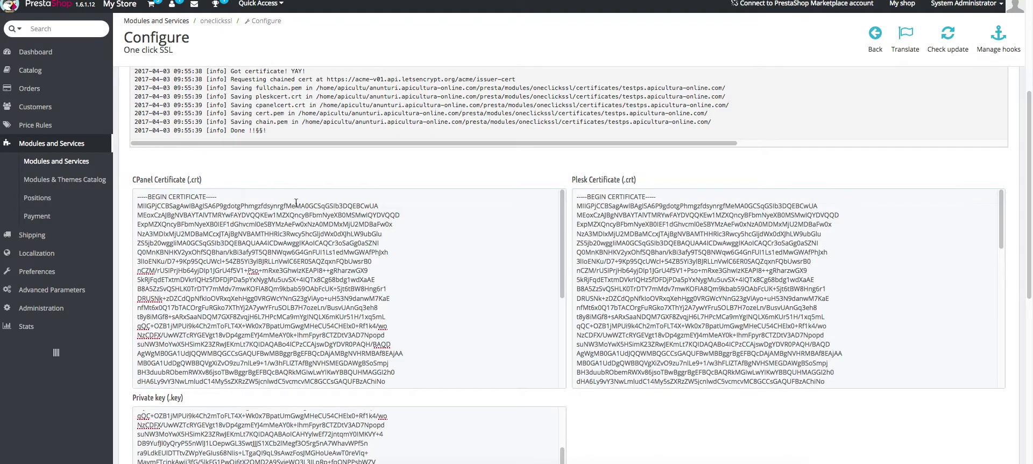
scroll(485, 295, down, 3)
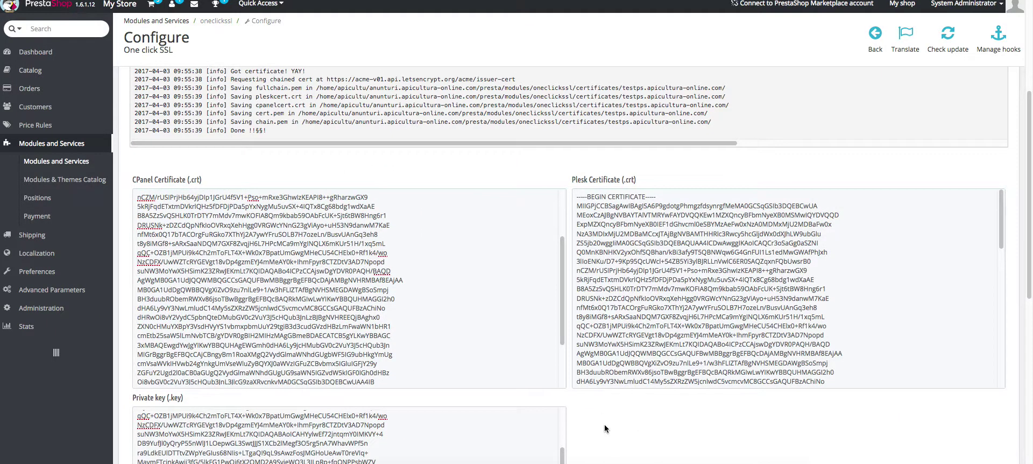
scroll(604, 424, down, 6)
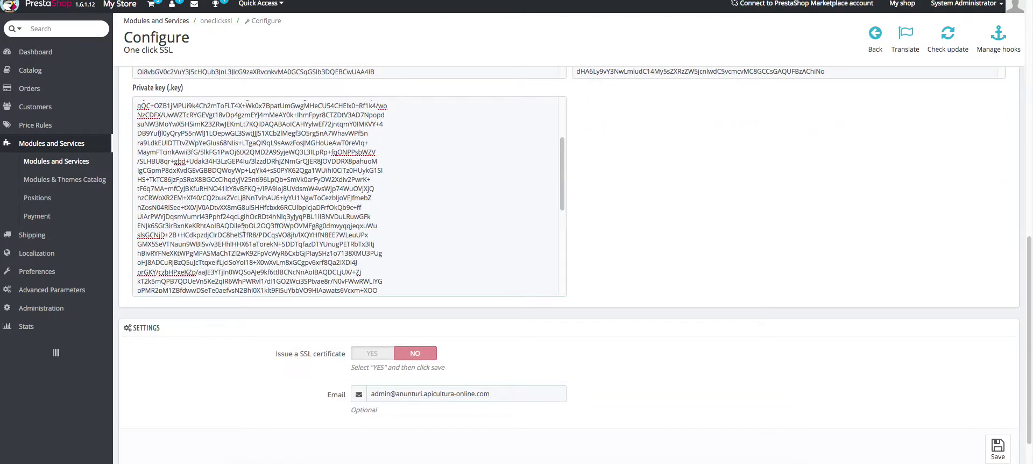
click(244, 229)
key(ctrl+a)
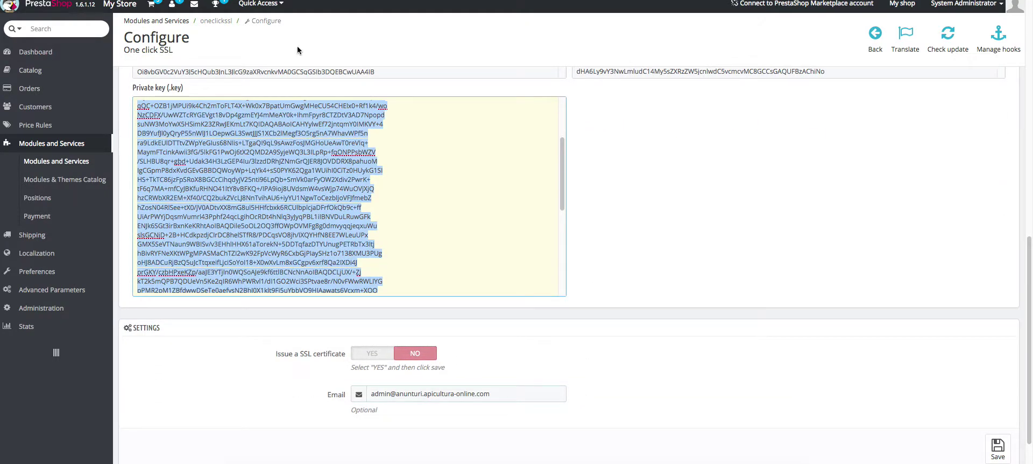
key(ctrl+c)
key(alt+Tab)
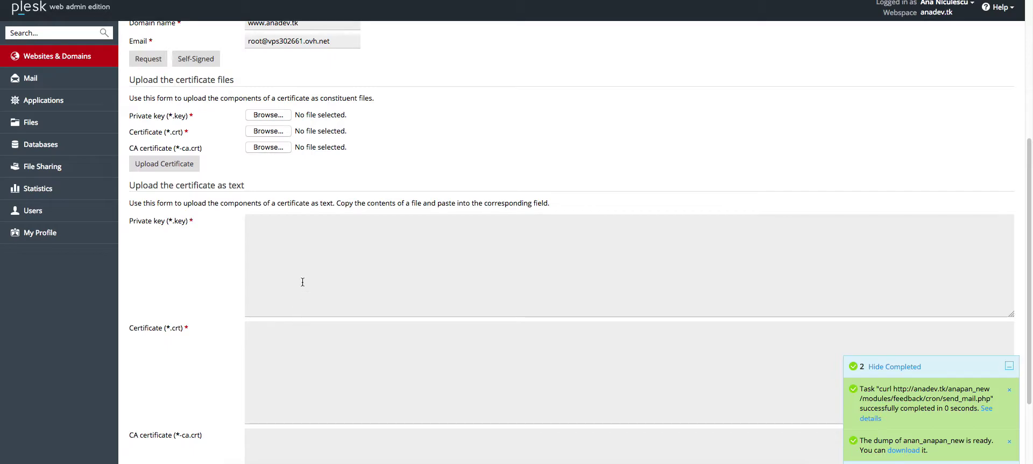
click(312, 253)
key(ctrl+v)
scroll(195, 300, down, 8)
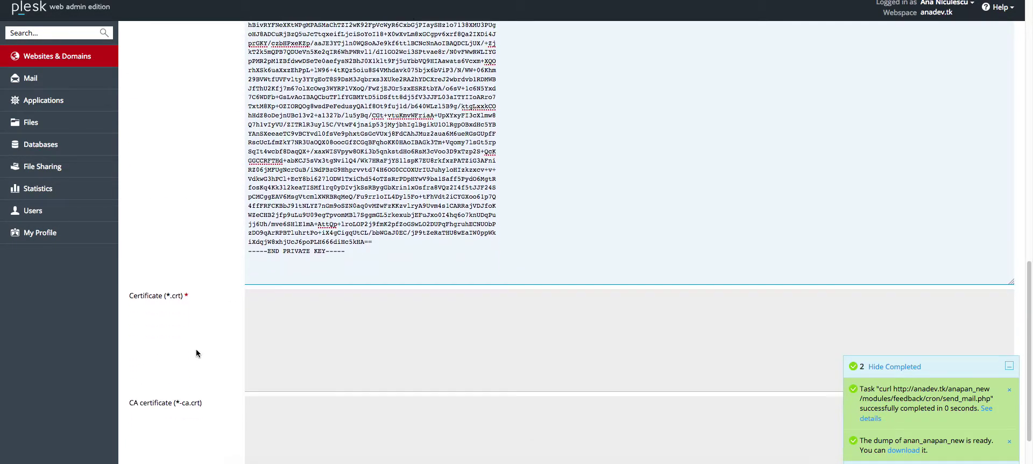
- Copy the full Plesk certificate text from the PrestaShop module into Plesk's Certificate (*.crt) text field, leaving the CA certificate empty
key(alt+Tab)
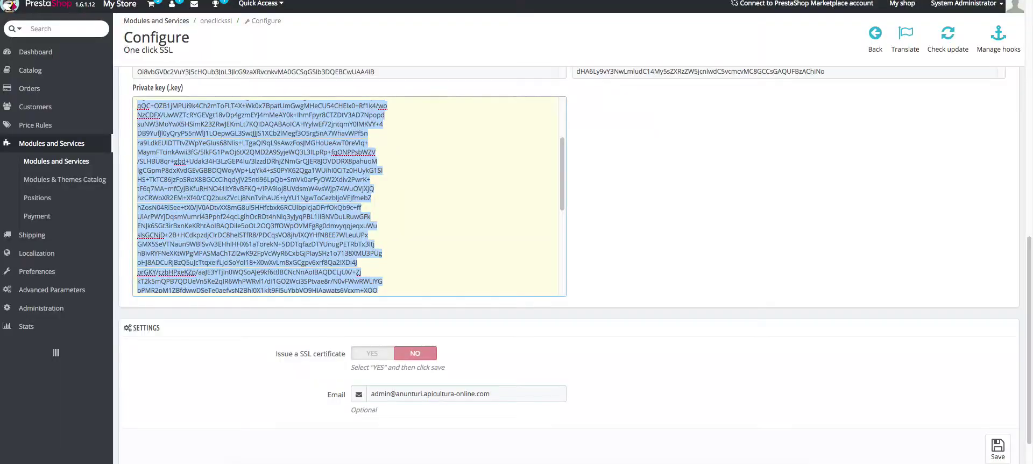
click(391, 52)
scroll(756, 378, up, 7)
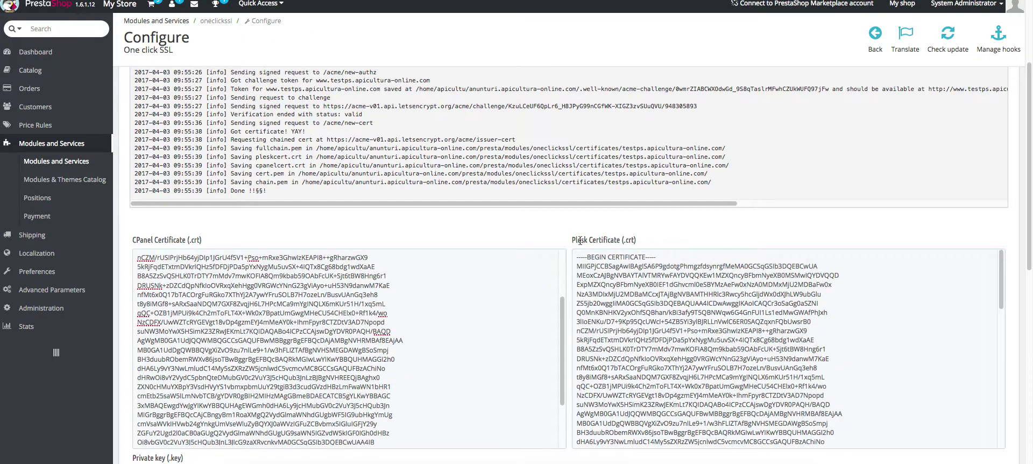
click(644, 297)
key(ctrl+a)
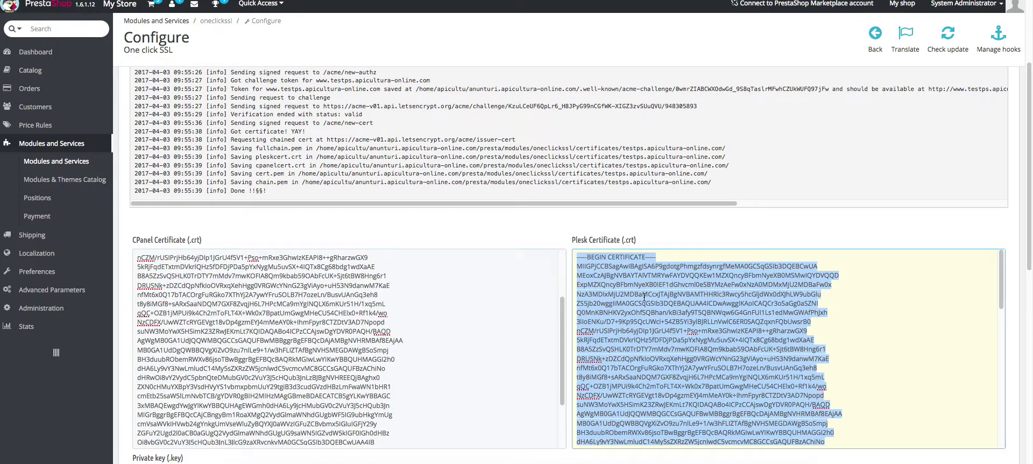
key(ctrl+Tab)
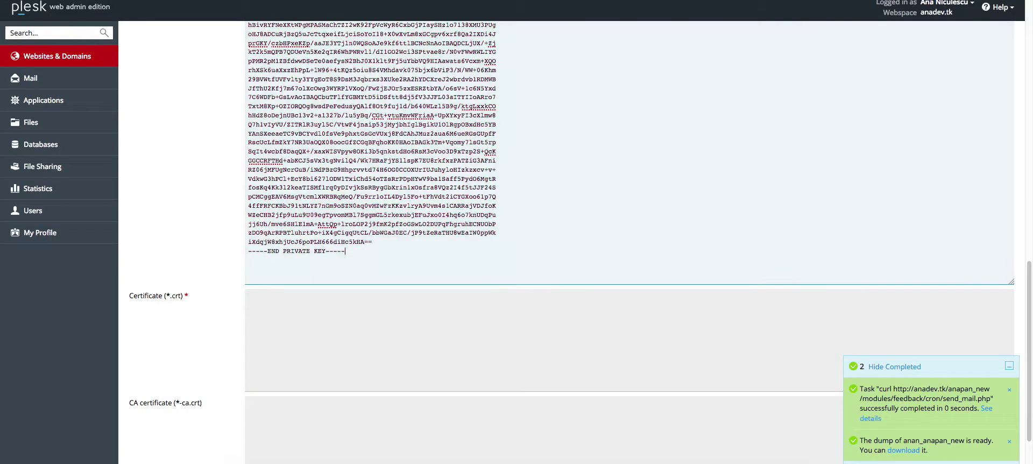
click(327, 322)
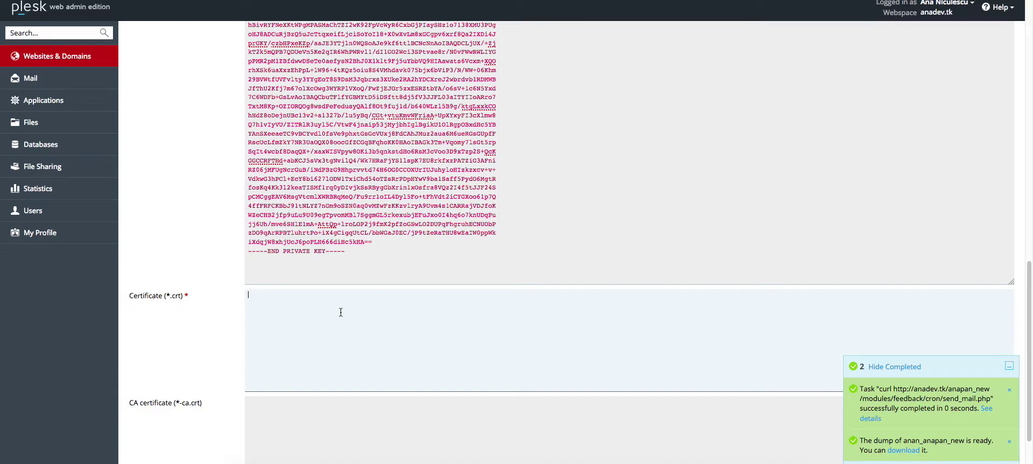
key(ctrl+v)
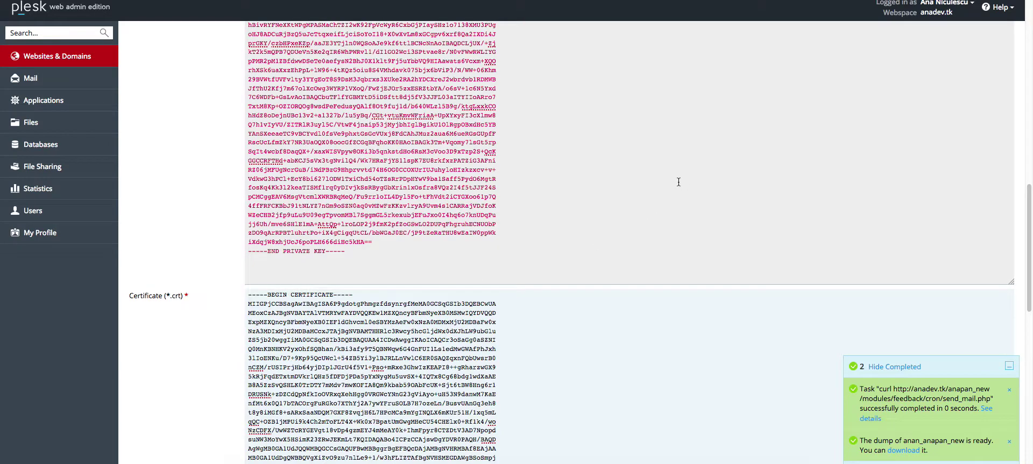
scroll(741, 310, down, 5)
scroll(742, 310, down, 5)
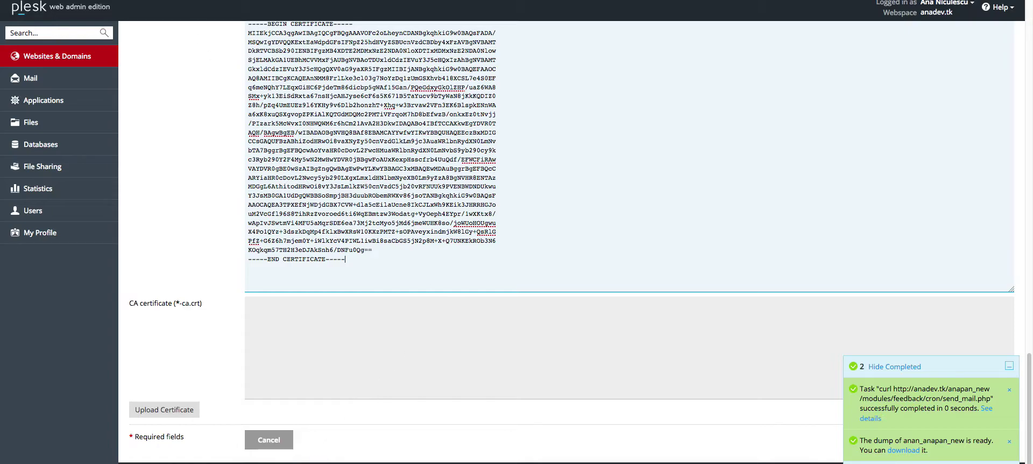
scroll(188, 195, up, 6)
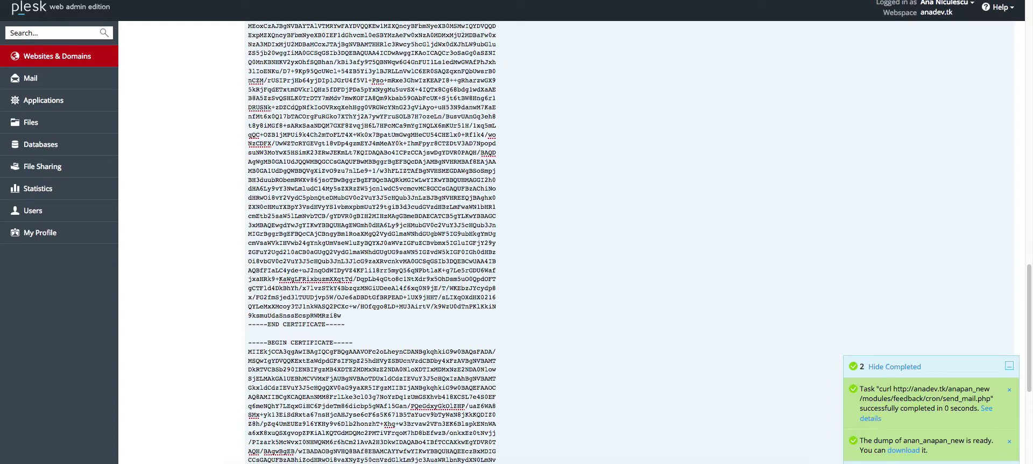
- Open the presta shop on testps.apicultura-online.com in the browser and check the site's connection security information
key(ctrl+Tab)
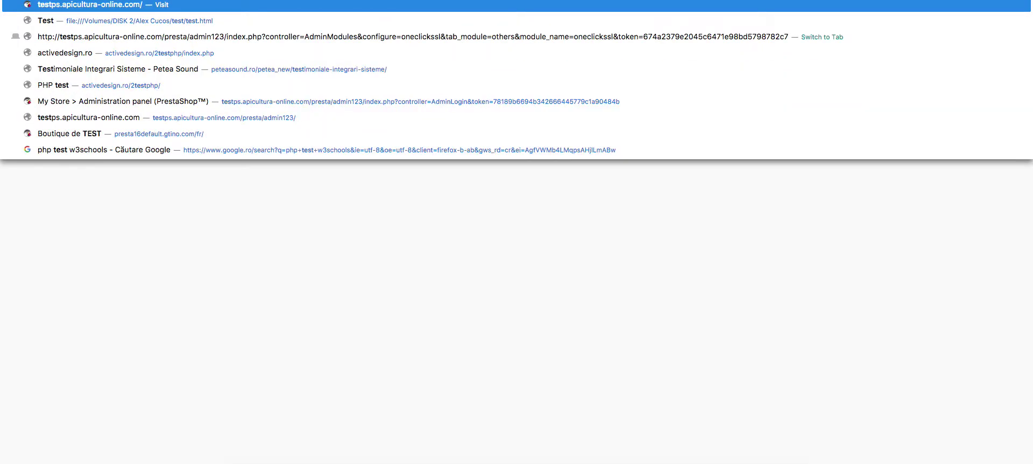
key(Return)
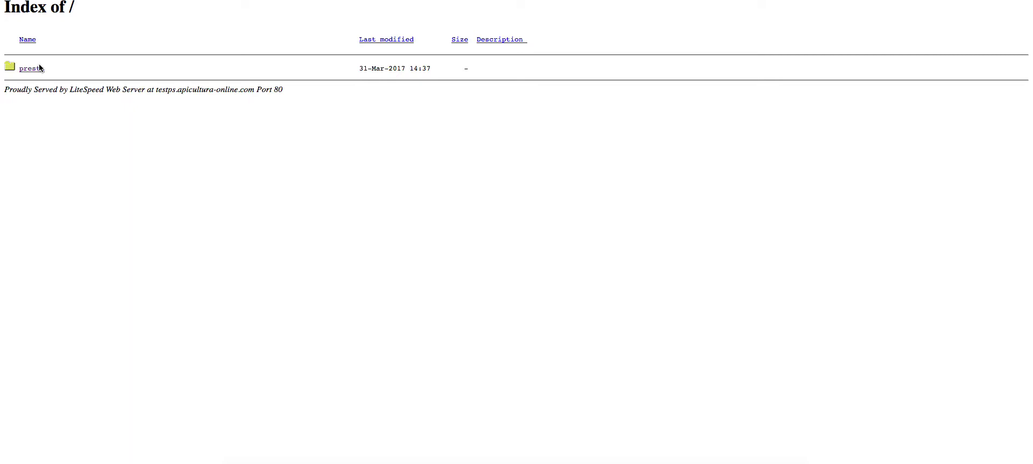
click(32, 68)
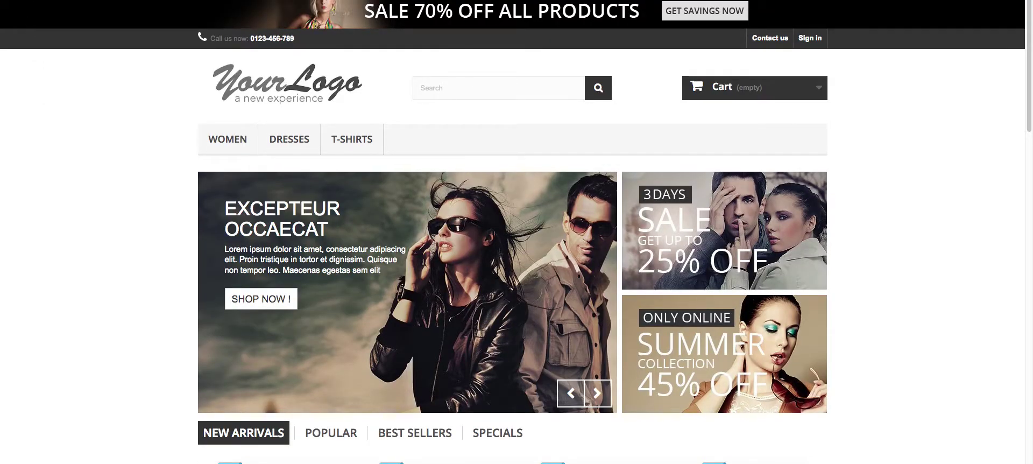
click(38, 1)
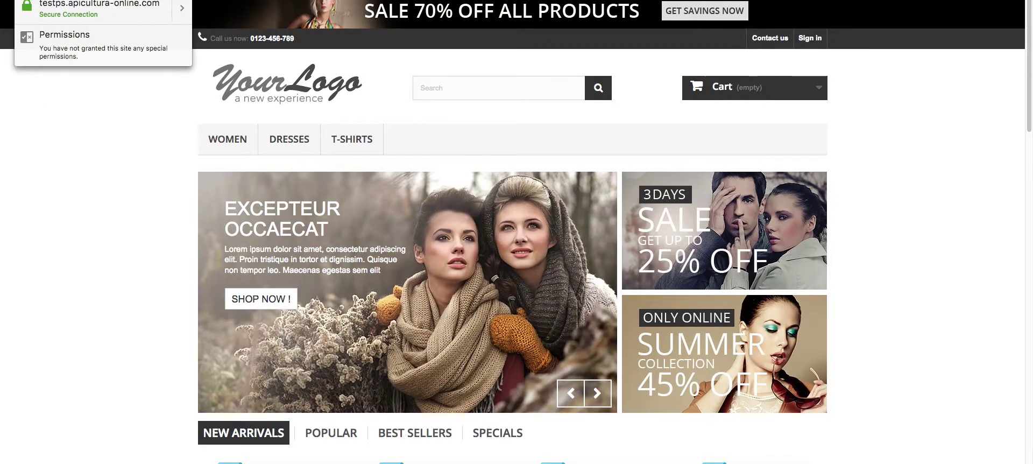